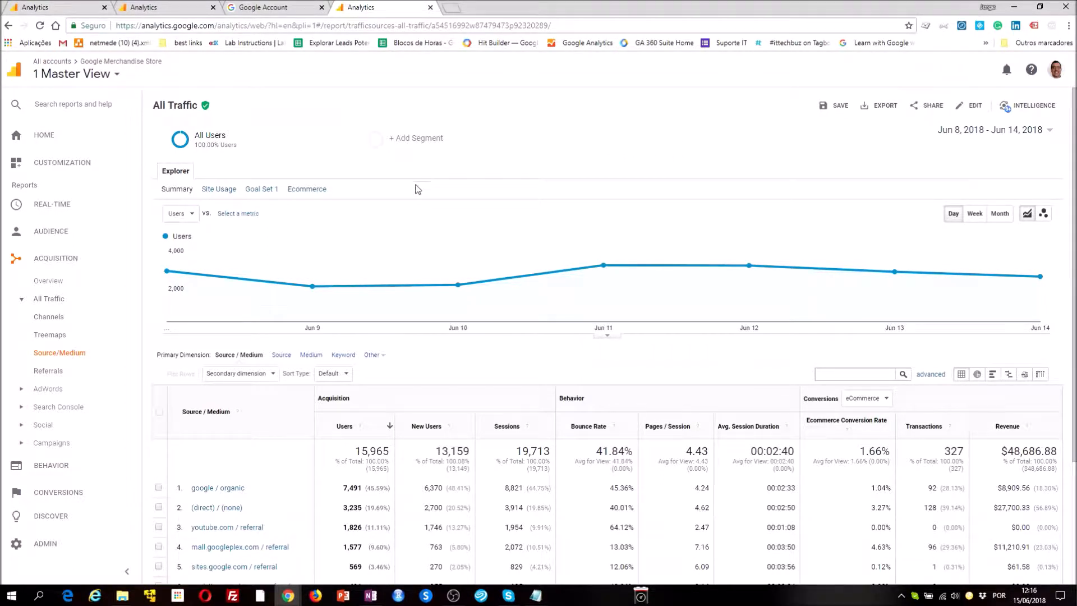
- Open the segment list and look through the System, Custom, Shared, Starred, Selected and All segment groups
click(401, 138)
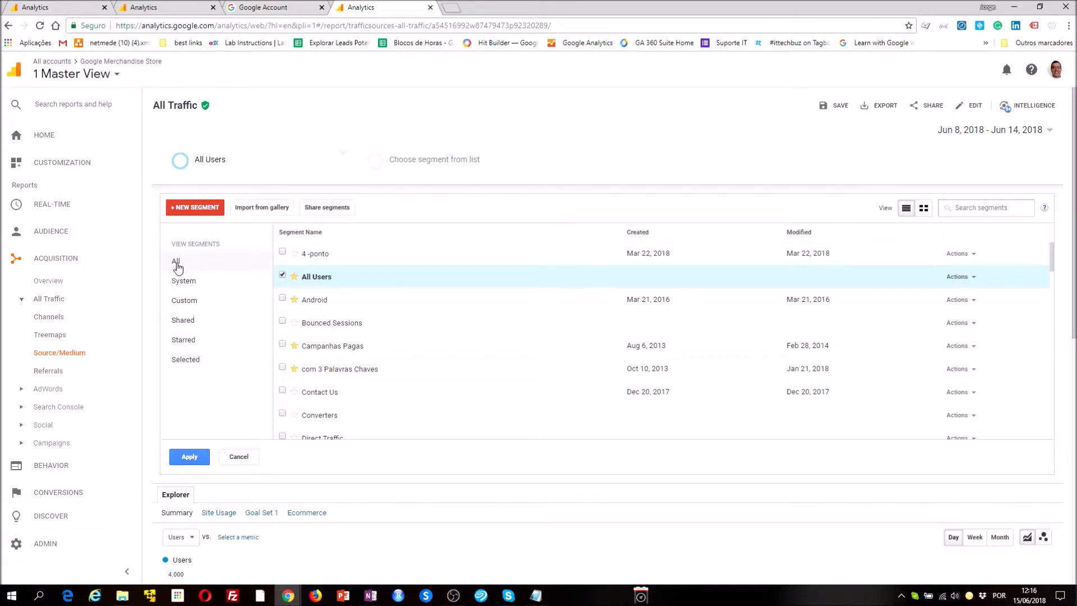
click(175, 282)
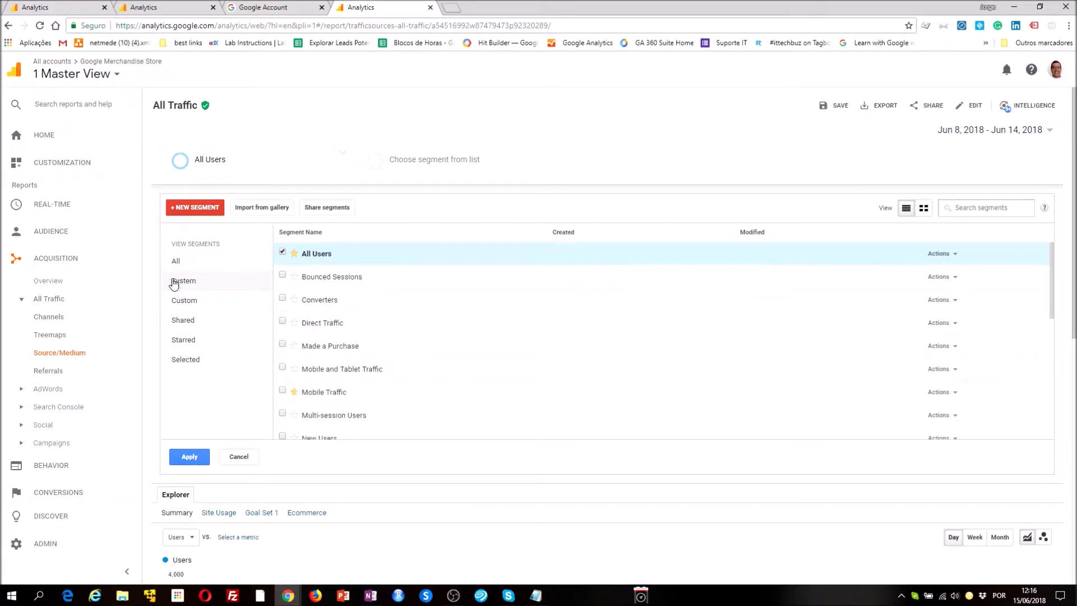
click(201, 305)
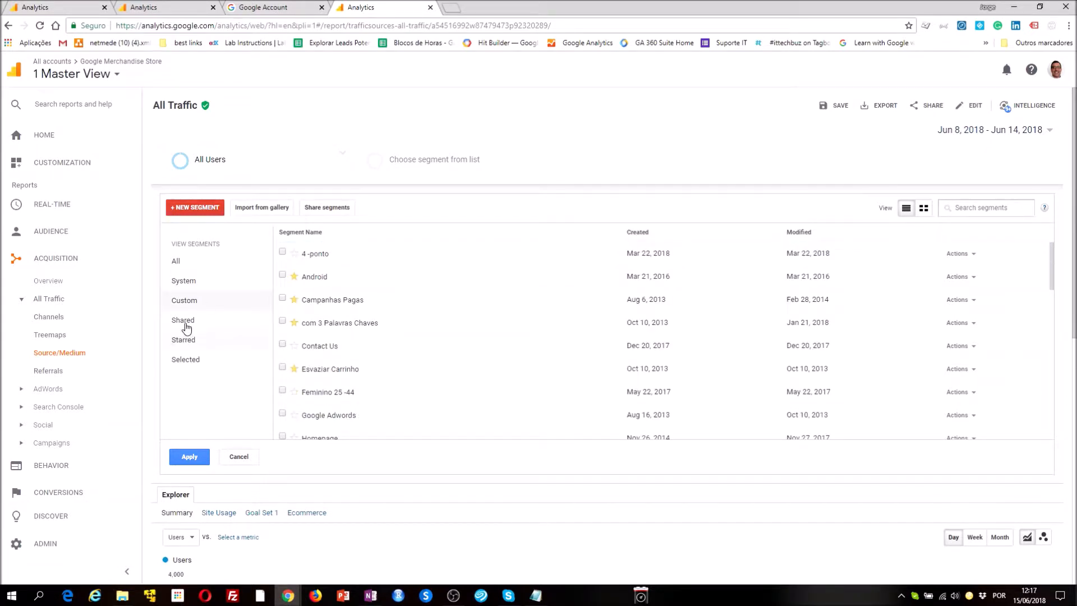
click(187, 328)
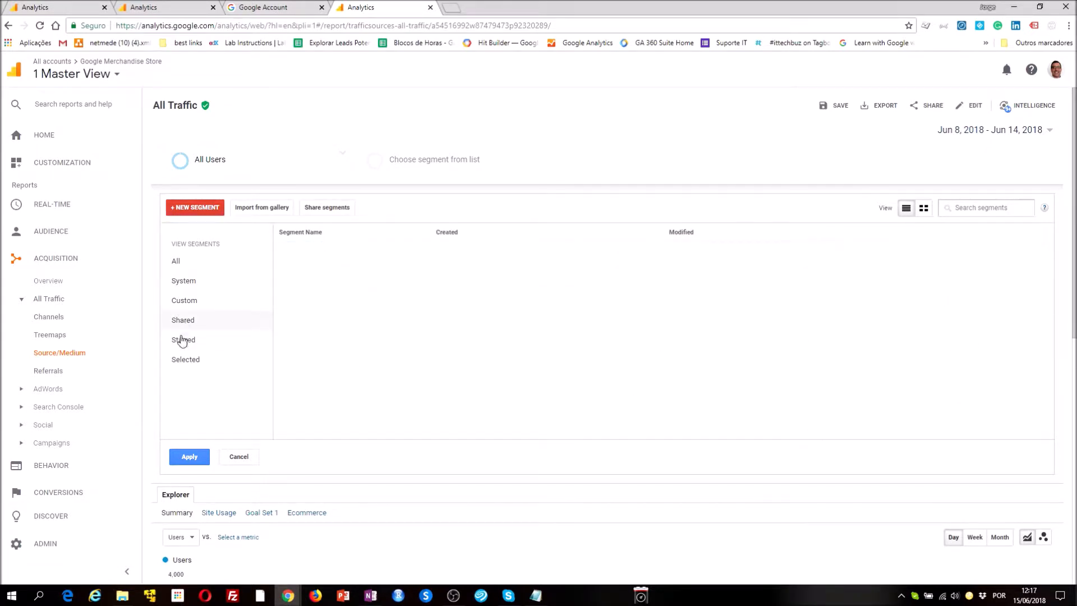
click(182, 339)
click(181, 360)
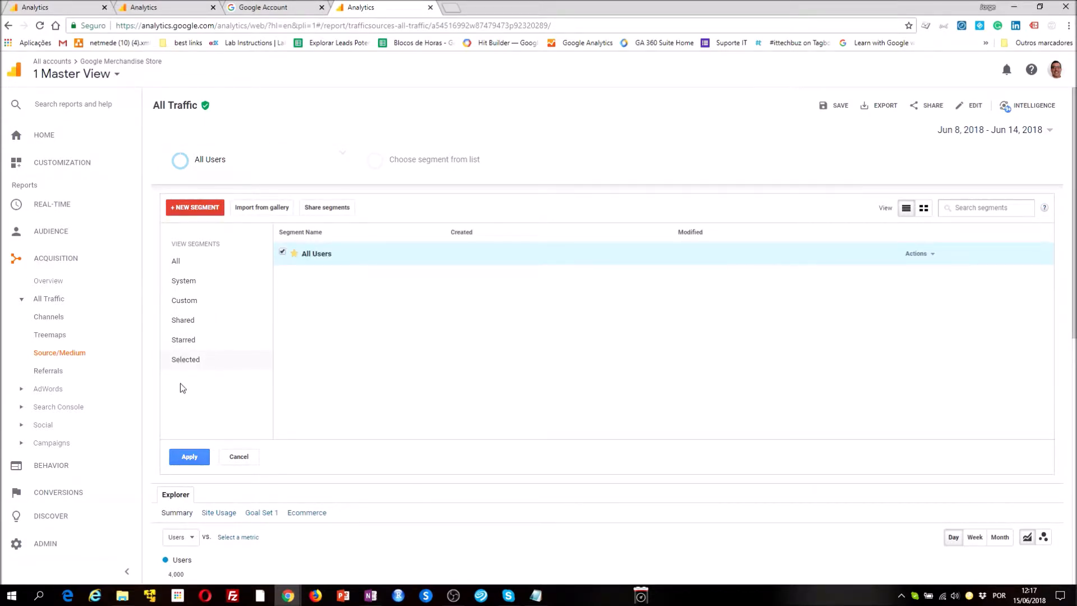
click(176, 262)
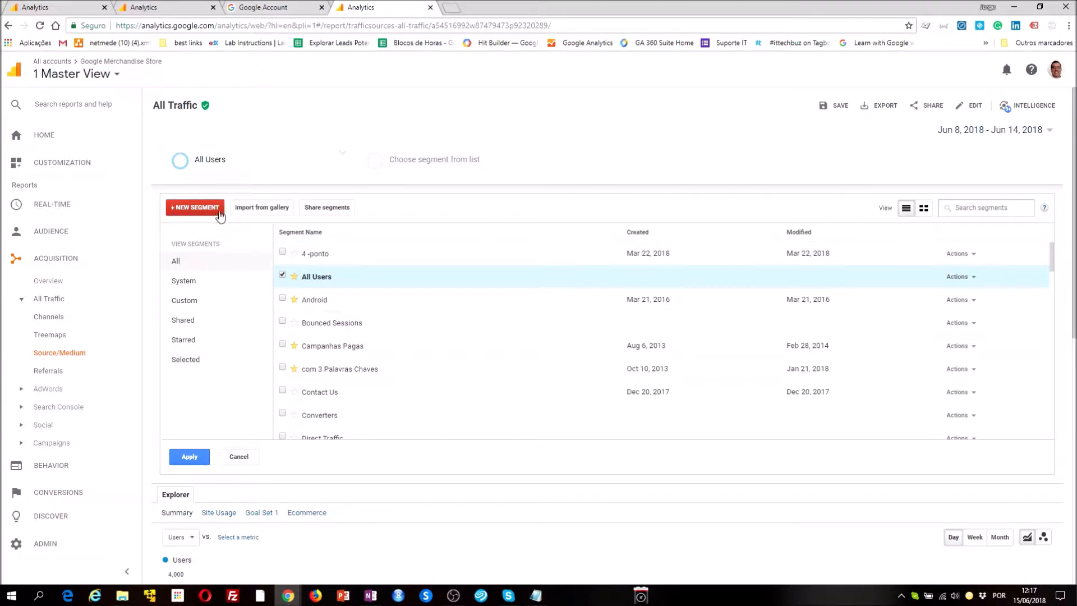
- Start a new segment and look through its filter categories, from Technology to Sequences, returning to Demographics
click(188, 207)
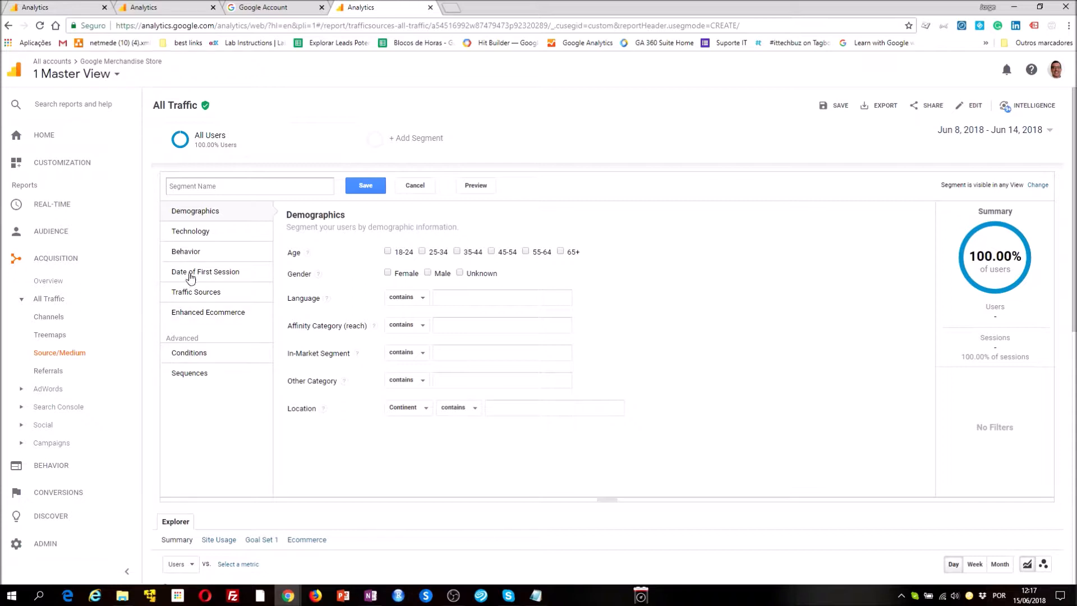
click(191, 235)
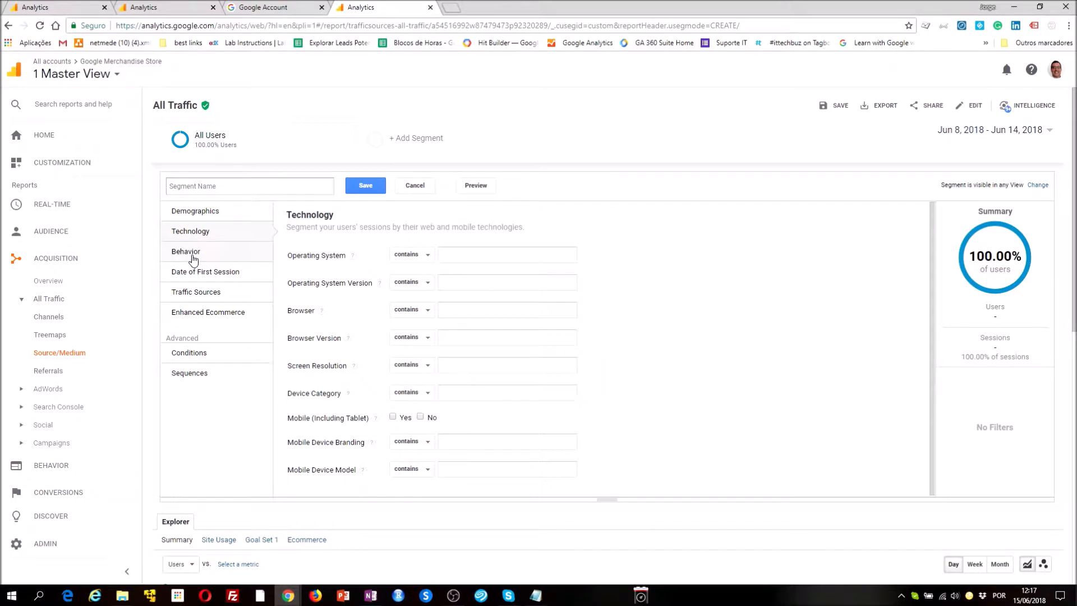
click(192, 257)
click(193, 273)
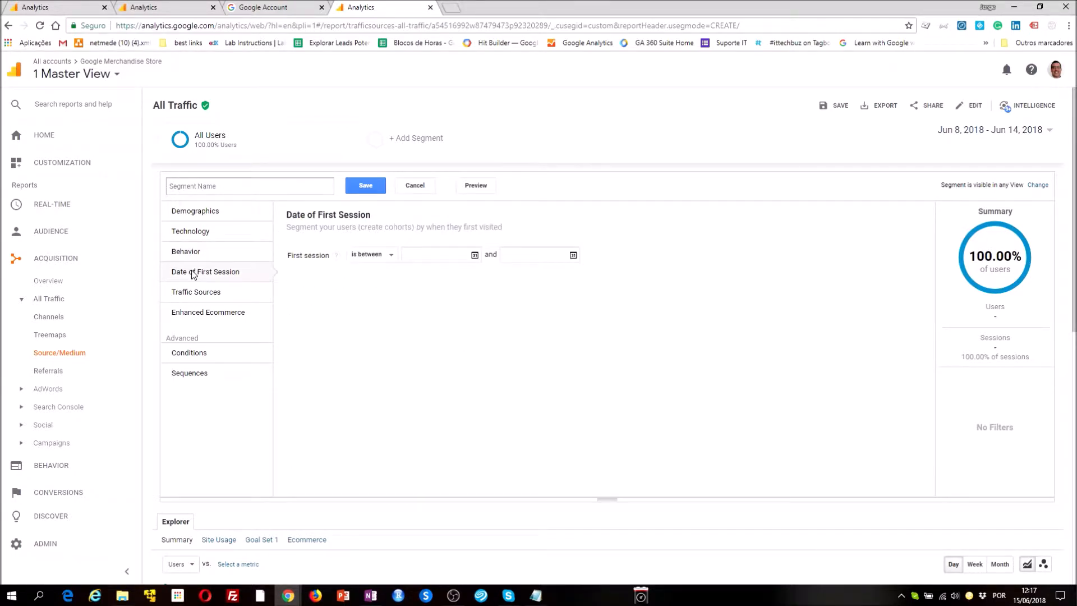
click(193, 292)
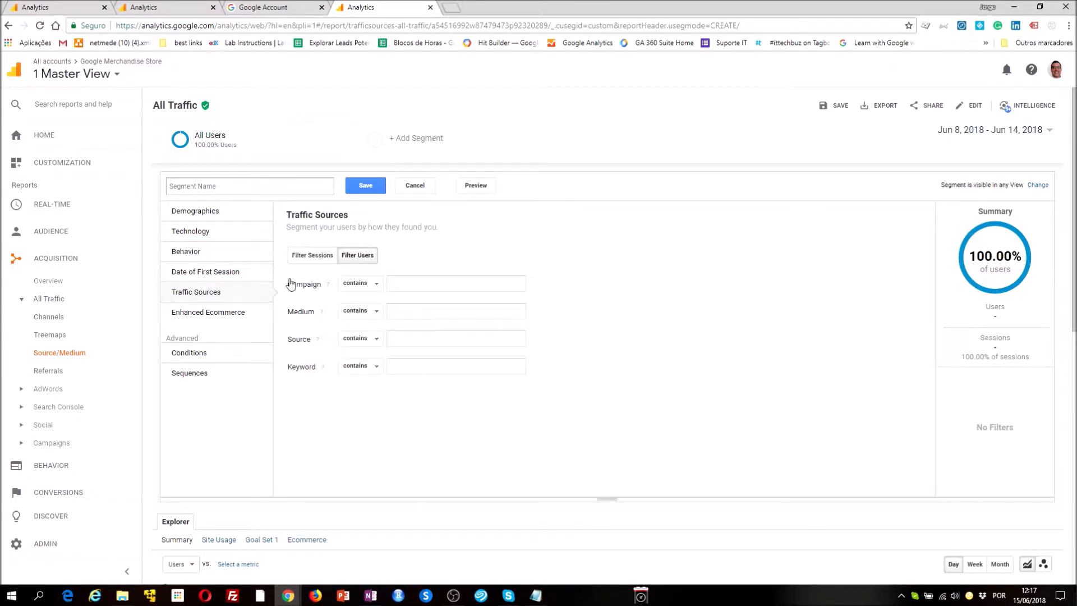
click(238, 316)
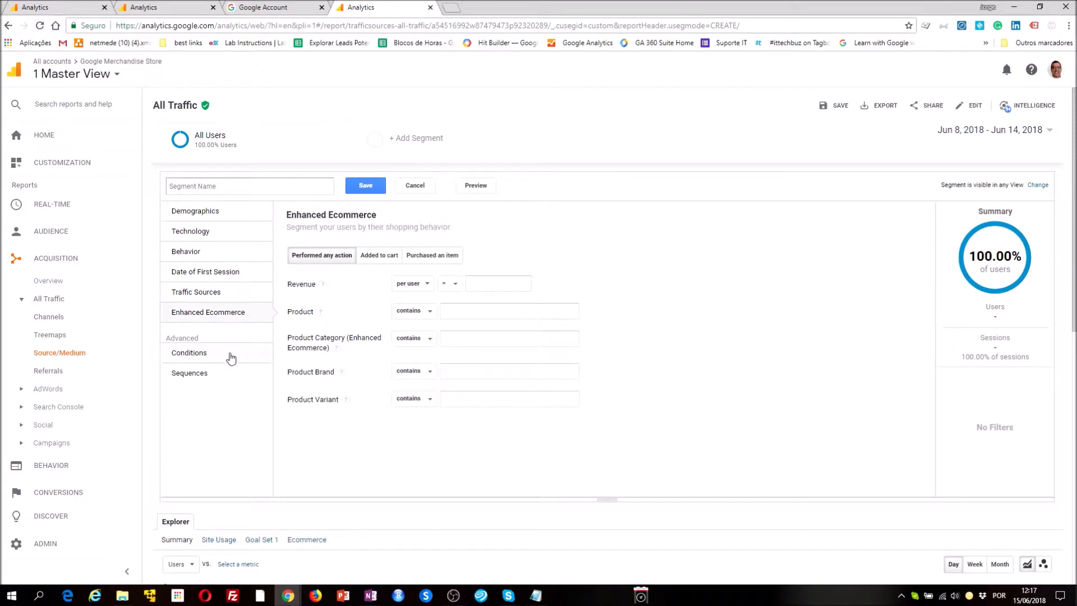
click(180, 354)
click(187, 374)
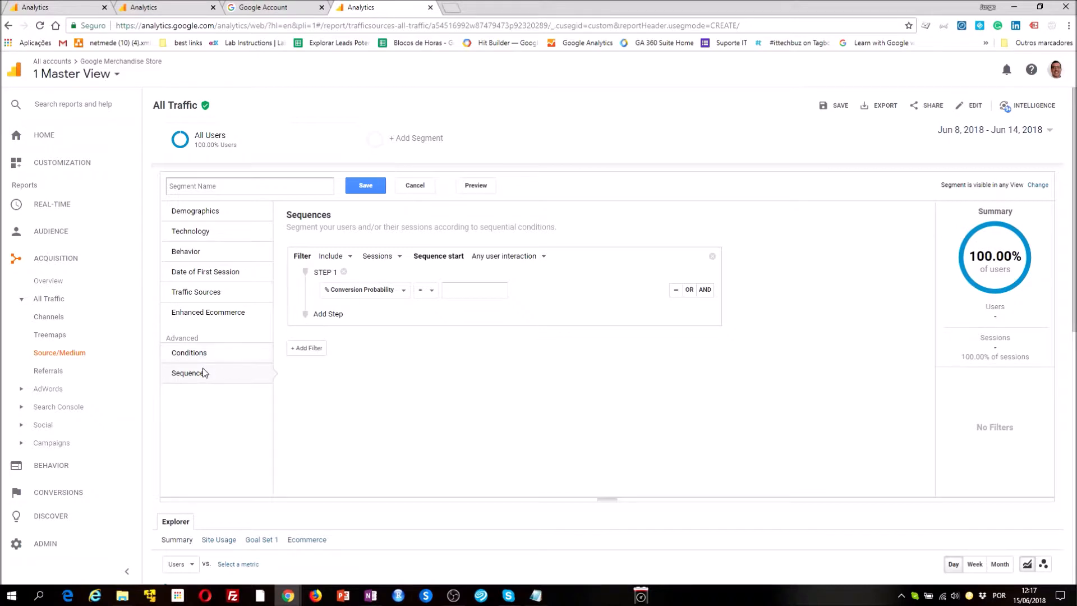
click(199, 212)
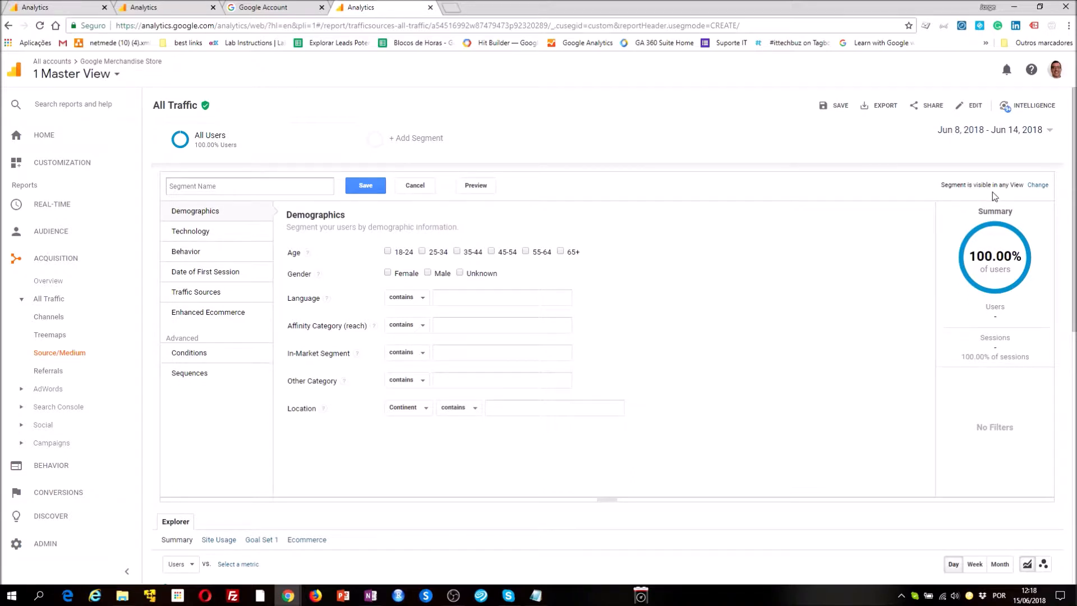
- Restrict the new segment's availability so it can be applied and edited only in this View
click(1039, 186)
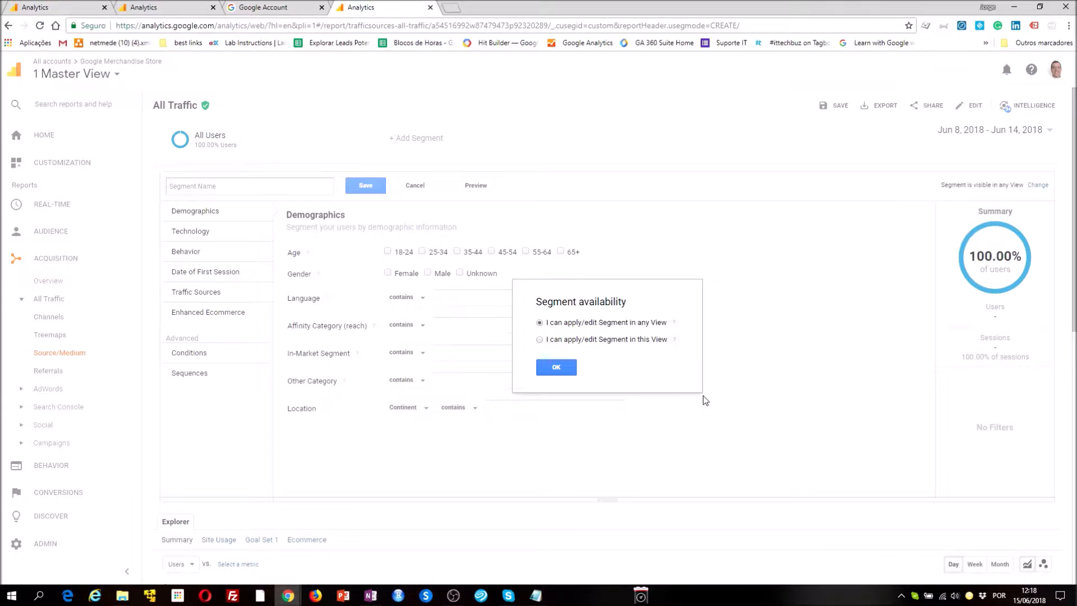
click(545, 343)
click(557, 368)
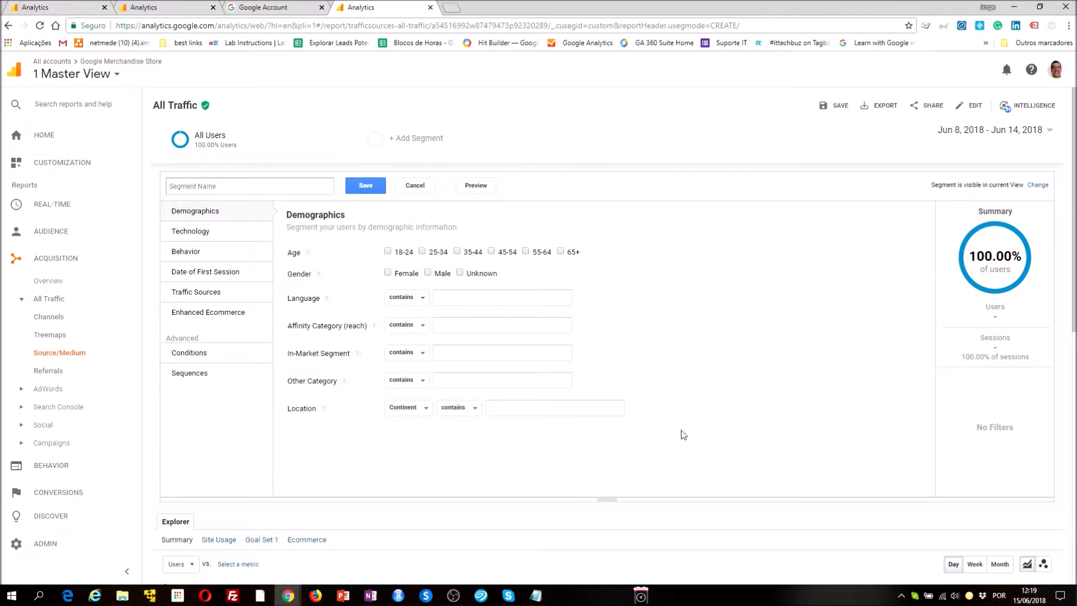
- Filter the segment by demographics: age 18-24, gender Male and a continent that contains Americas
click(387, 252)
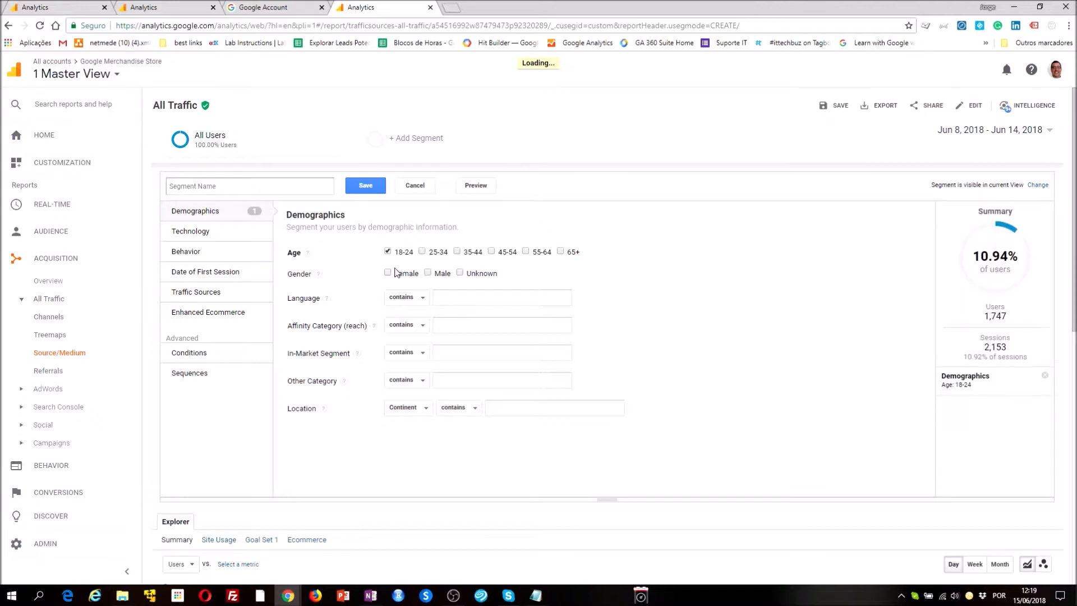
click(432, 275)
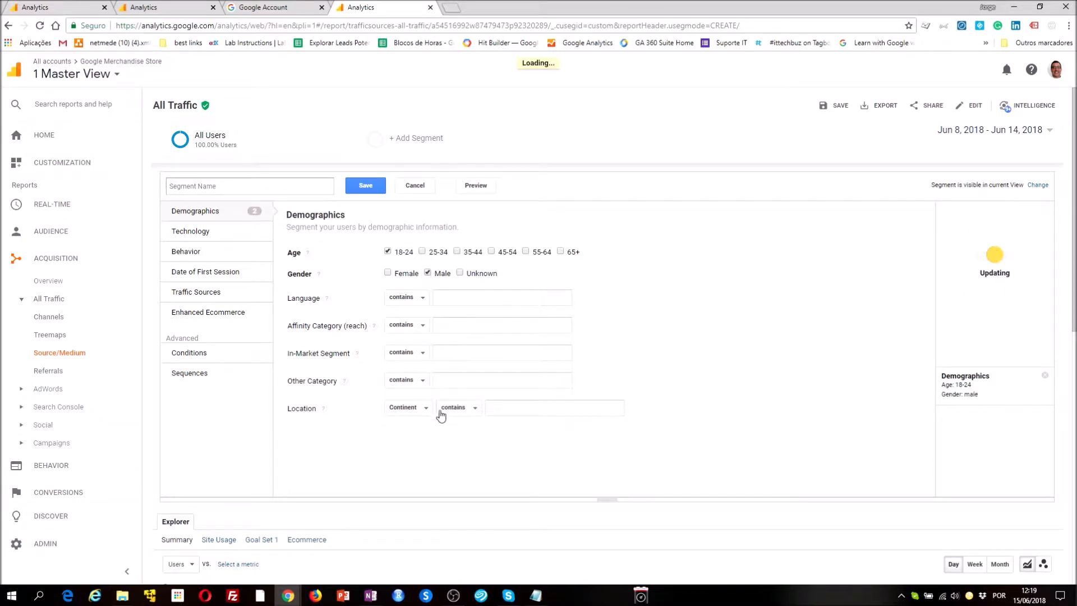
click(505, 410)
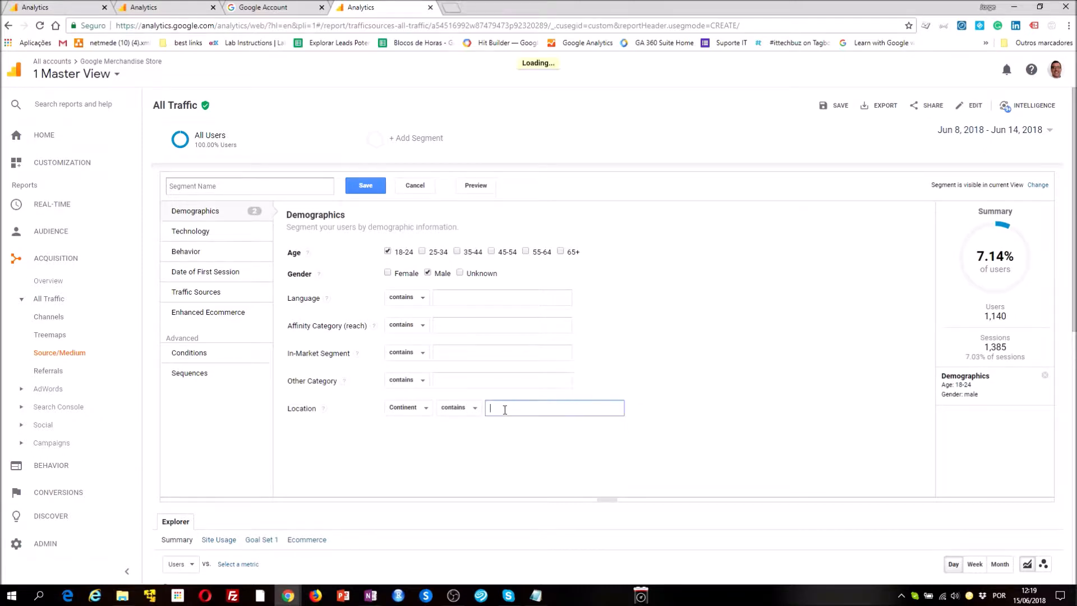
click(504, 426)
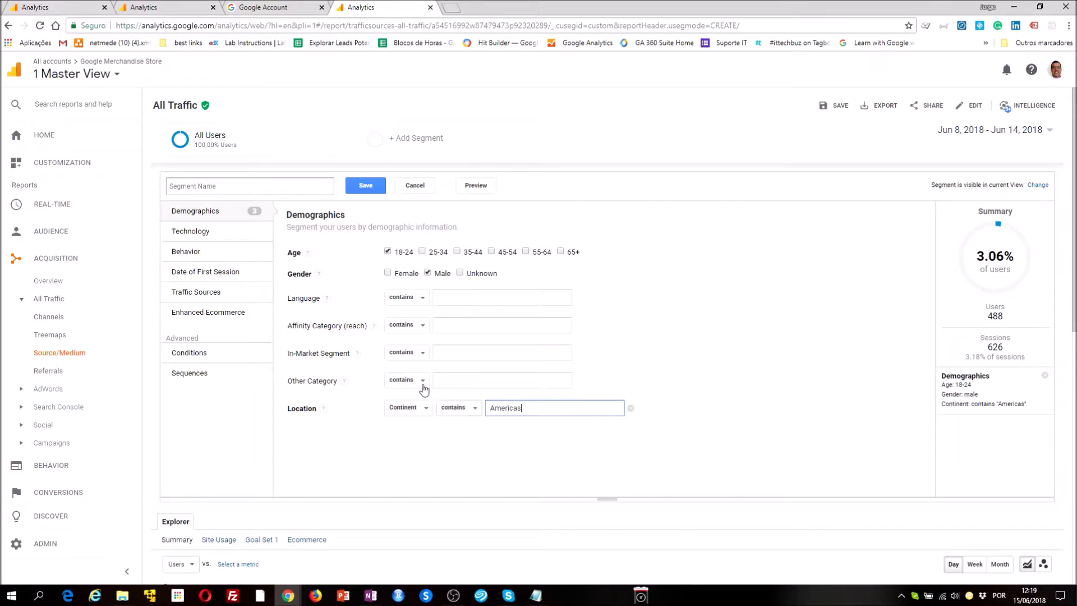
- Preview the demographic segment and examine its users, sessions and conversions in the Source/Medium report
click(476, 186)
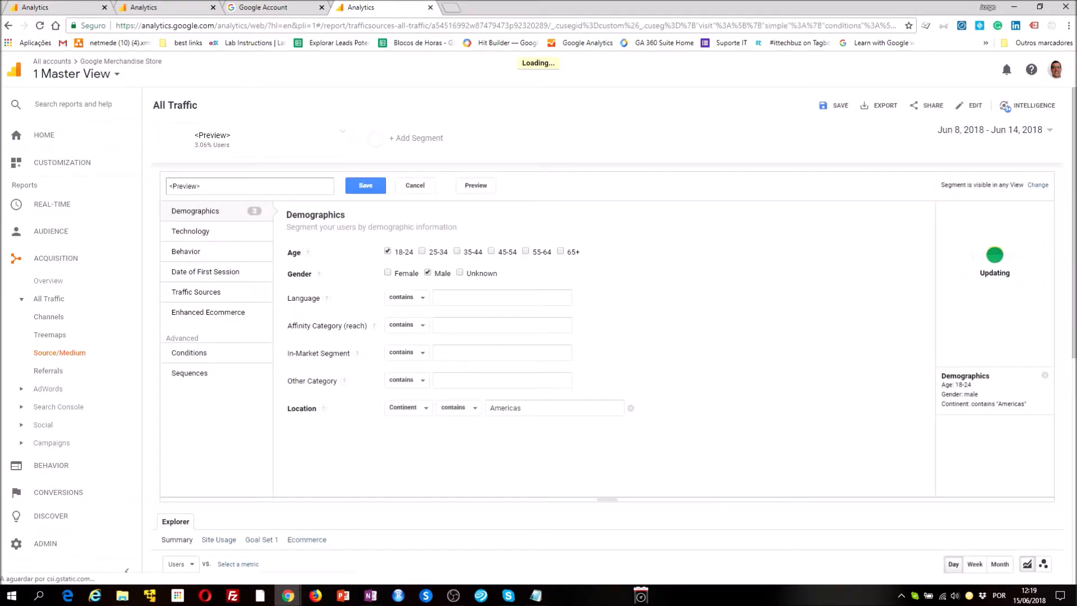
scroll(1072, 352, down, 6)
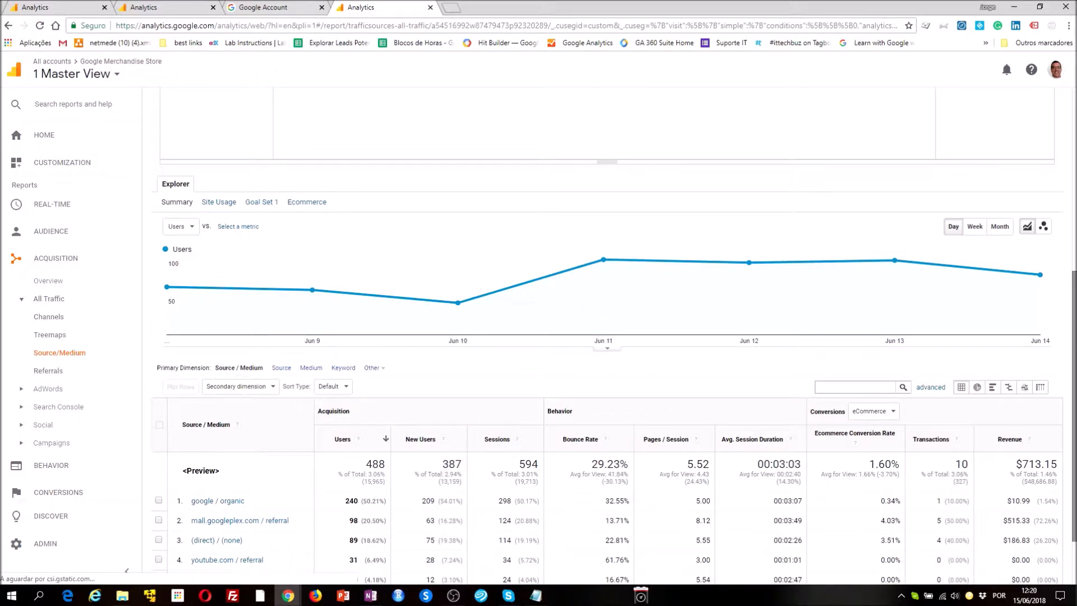
scroll(614, 337, up, 3)
scroll(1075, 154, up, 3)
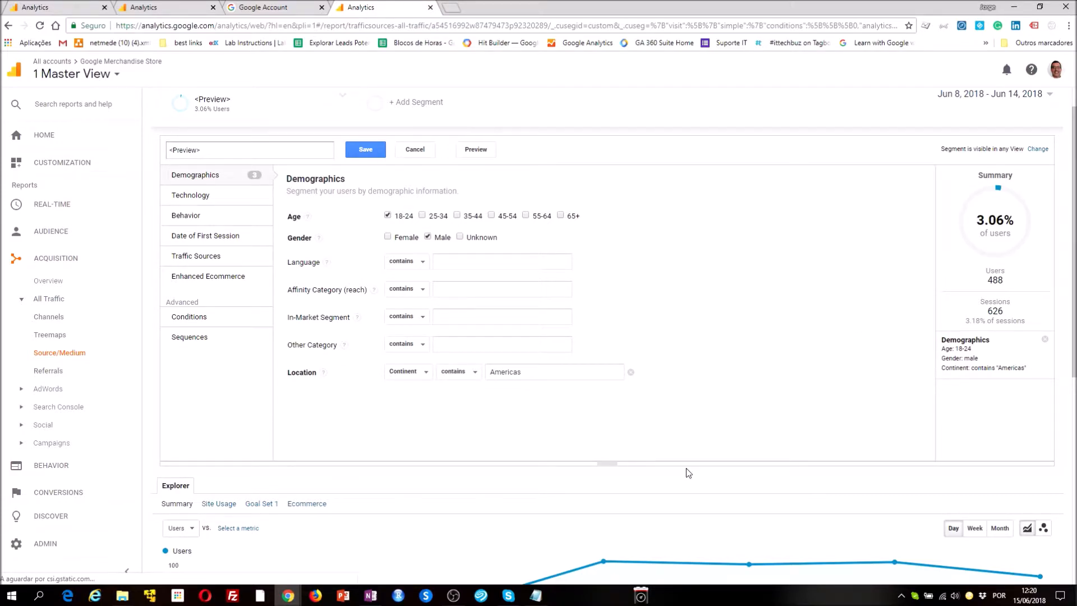
scroll(662, 448, down, 7)
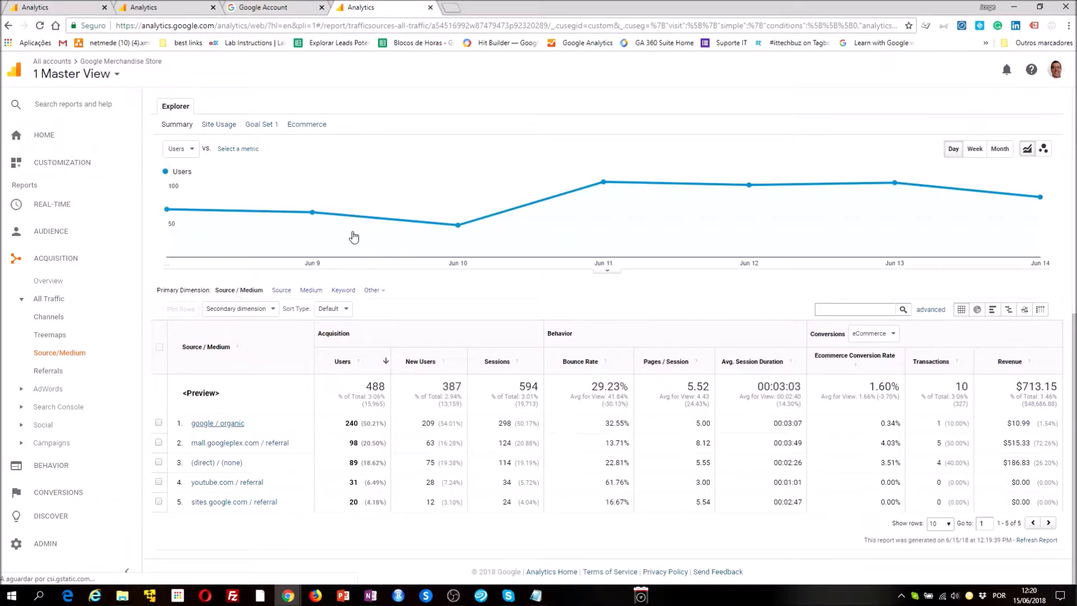
scroll(449, 401, up, 8)
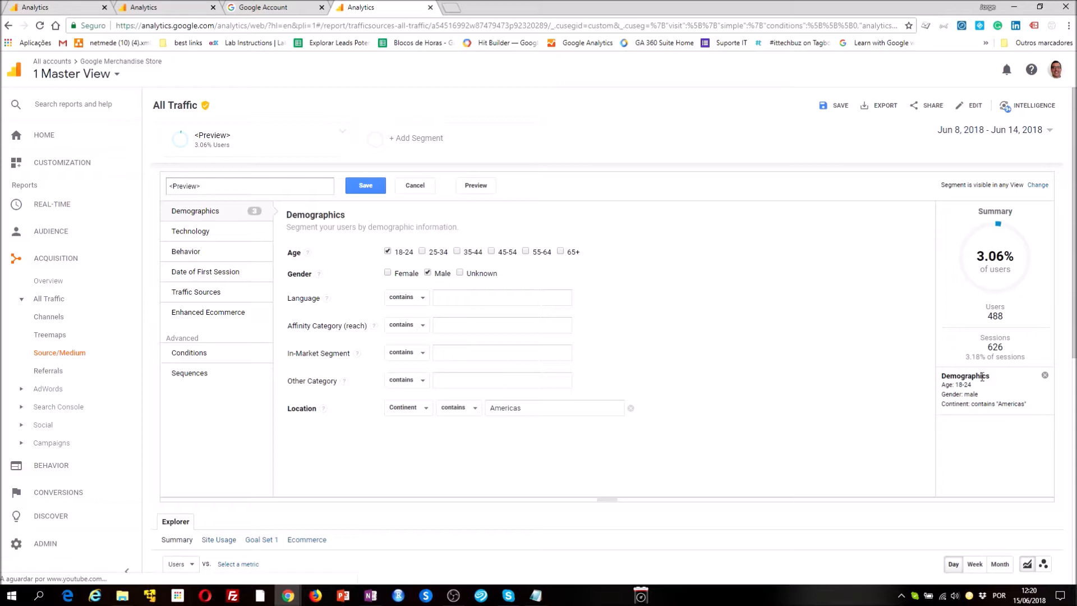
- Remove the age 18-24 condition and clear all remaining demographics filters from the segment
click(388, 252)
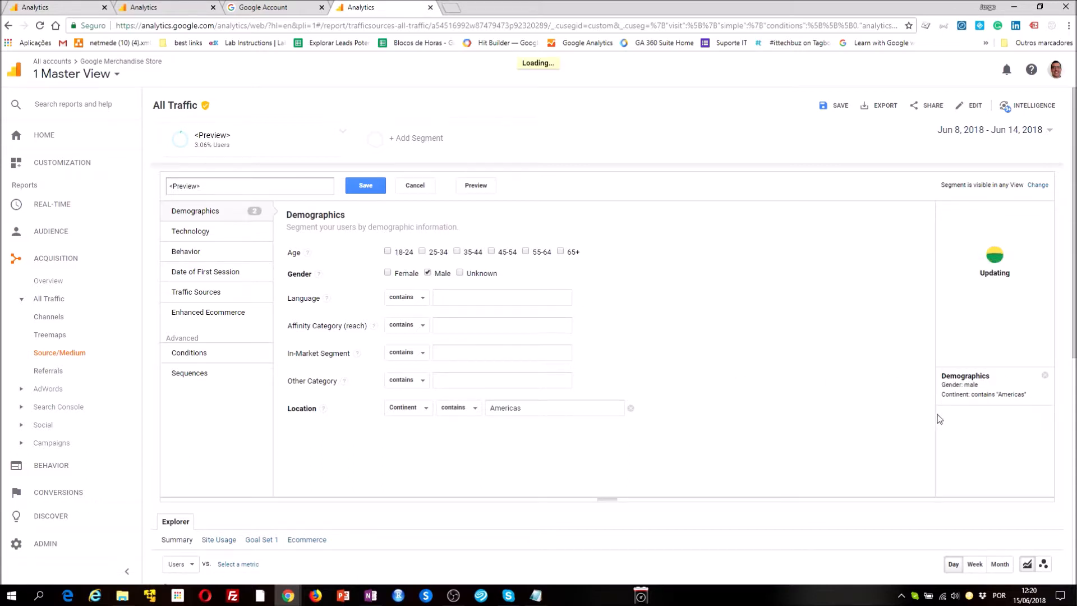
click(1044, 375)
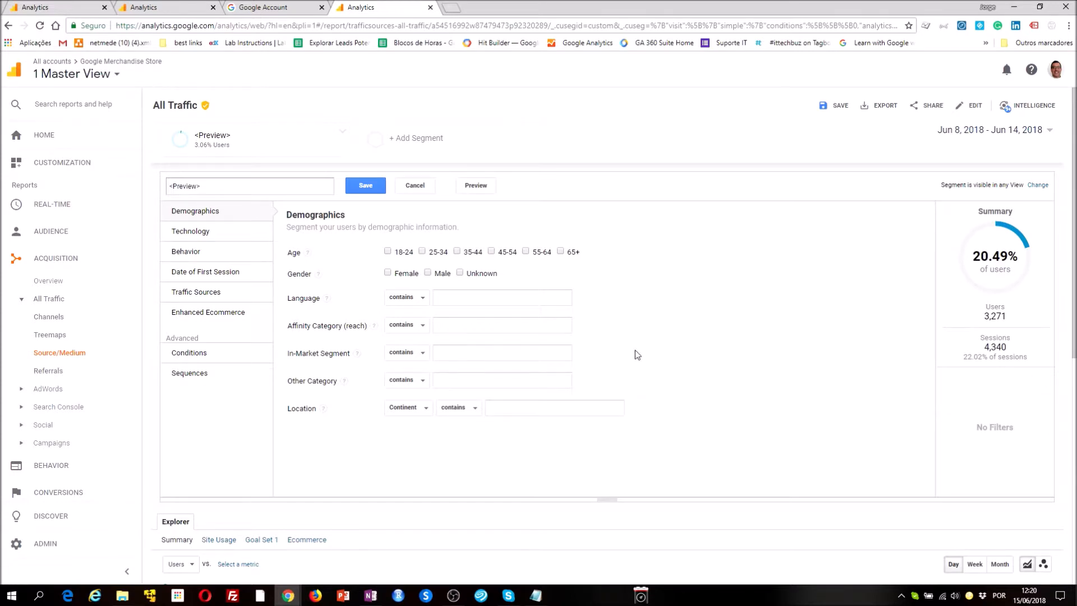
- Add a user-level traffic source filter where Source contains facebook
click(174, 293)
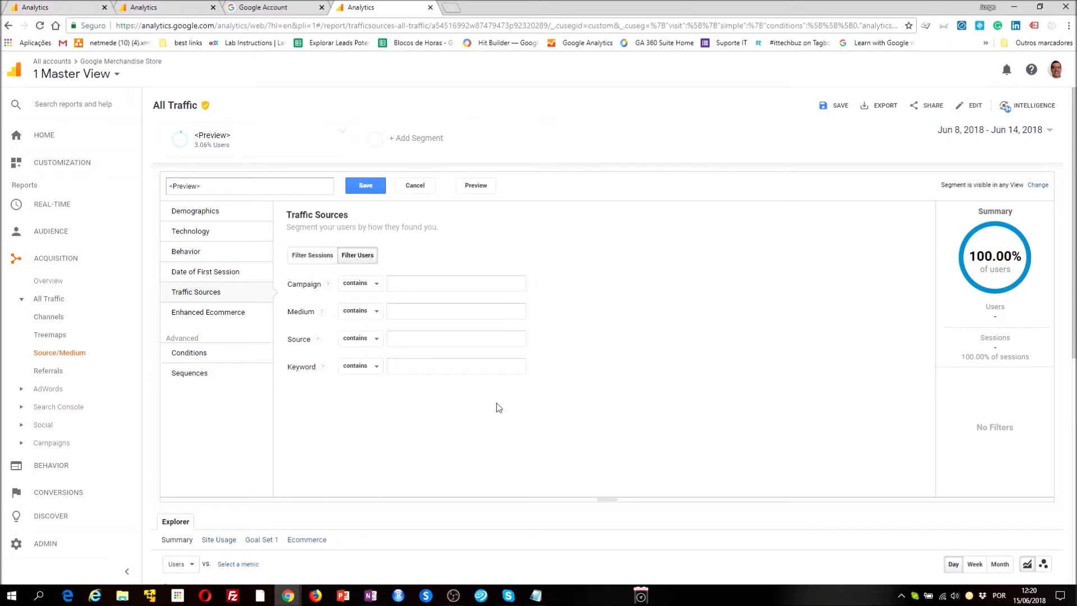
click(431, 337)
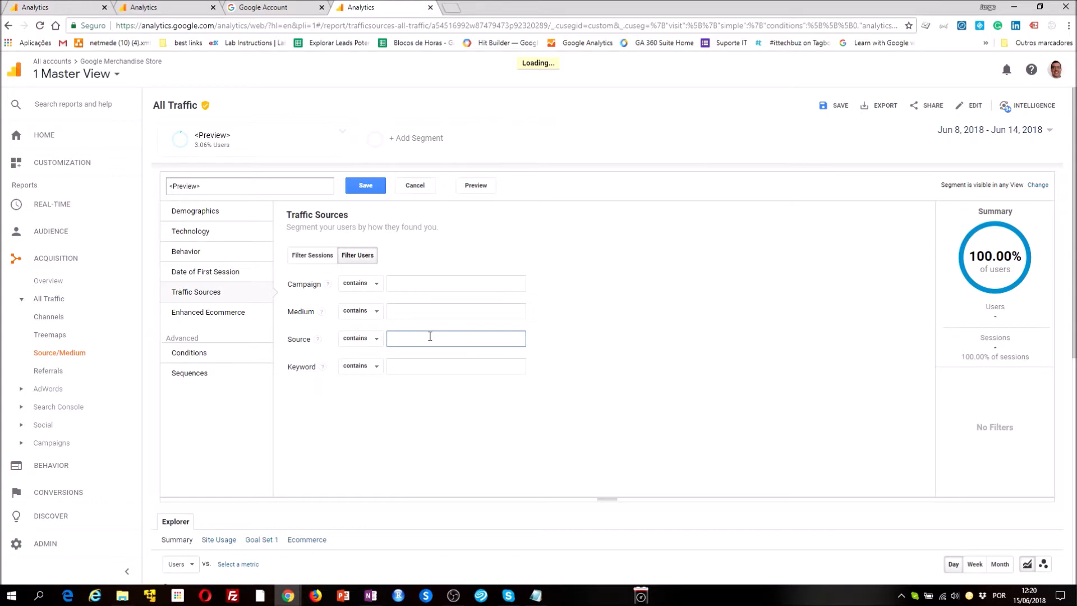
text(facebbo)
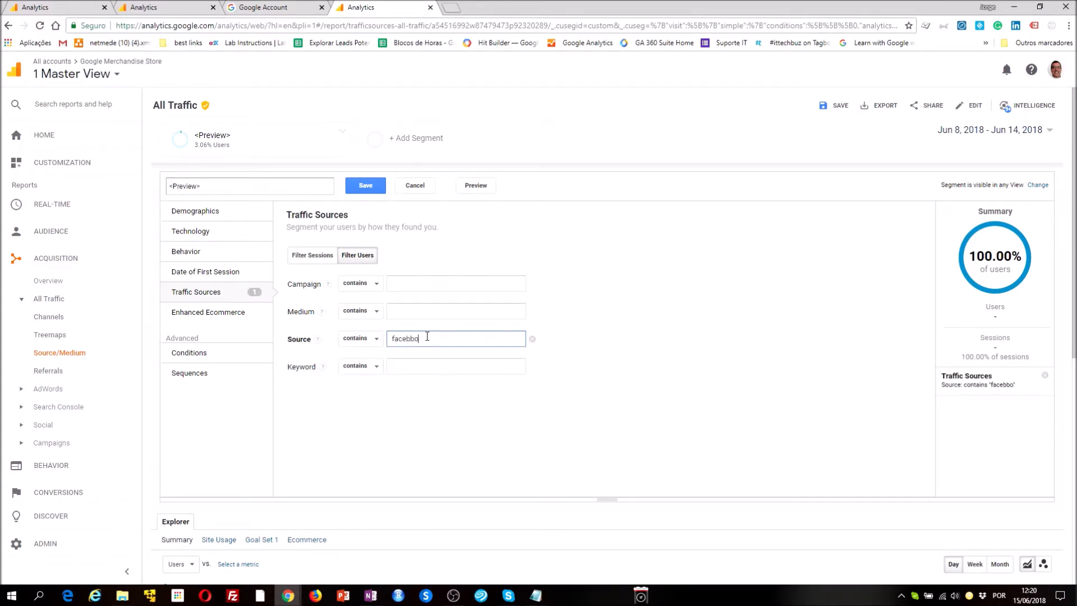
key(BackSpace)
key(BackSpace)
text(ook)
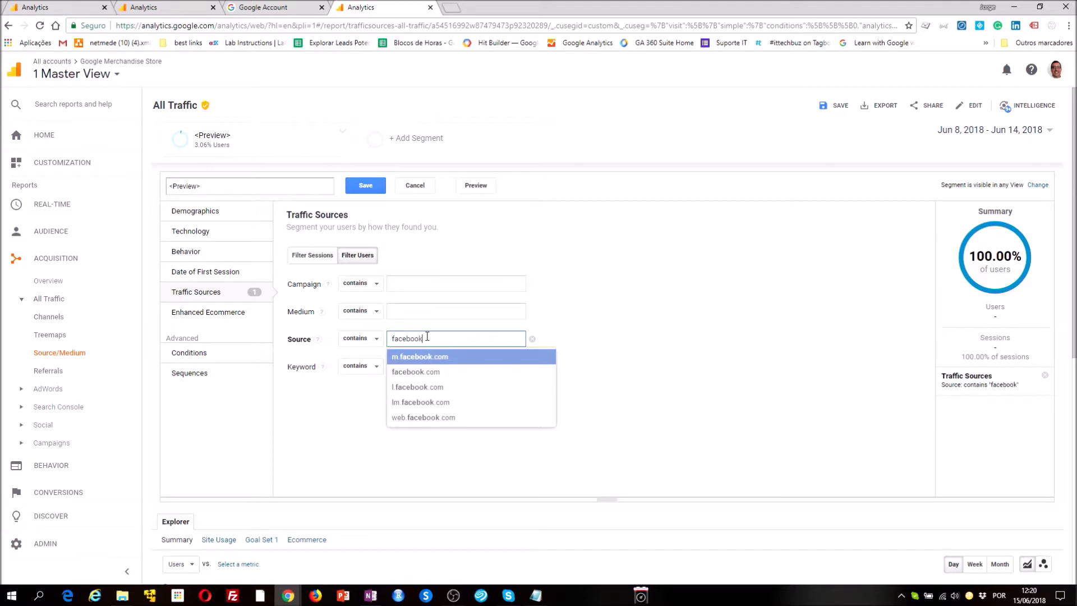
click(651, 335)
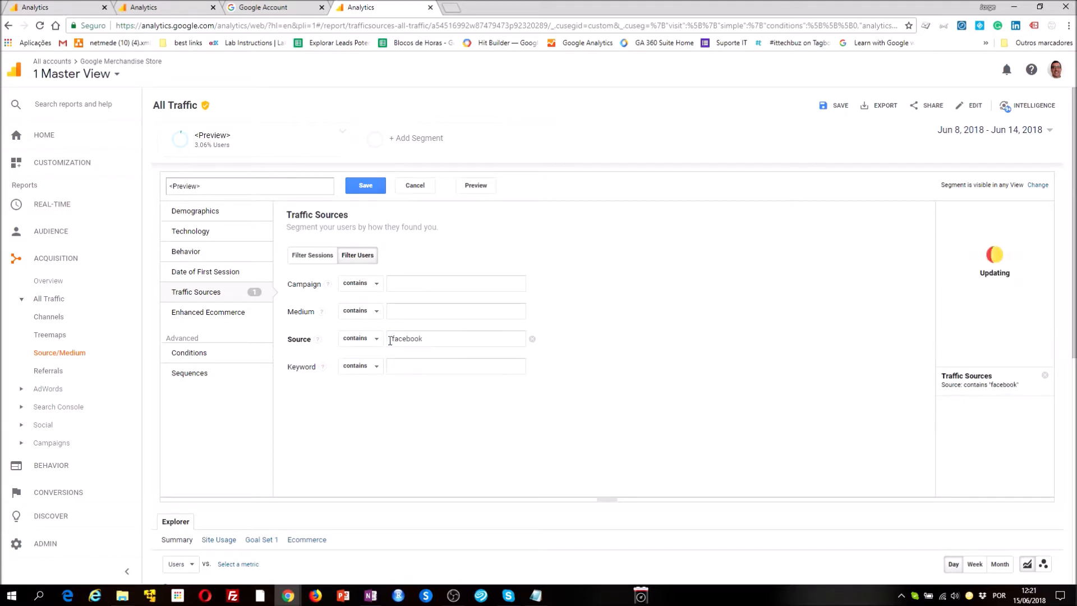
- View the match conditions available for the Source filter, keeping contains with the value facebook
click(373, 340)
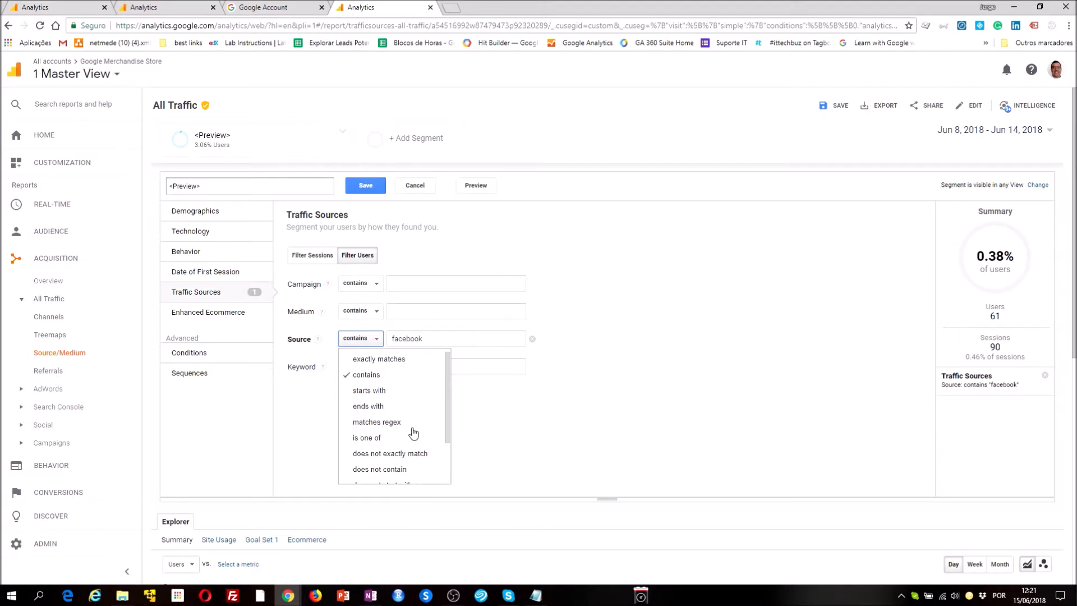
click(547, 419)
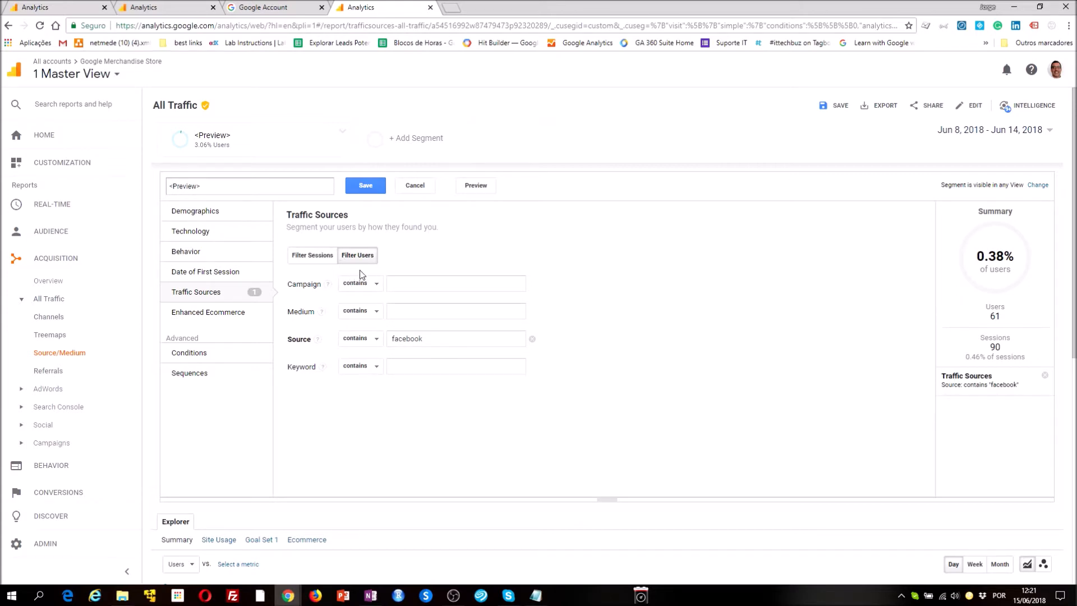
click(429, 347)
- Preview the facebook source segment and examine its traffic in the Source/Medium report
click(475, 186)
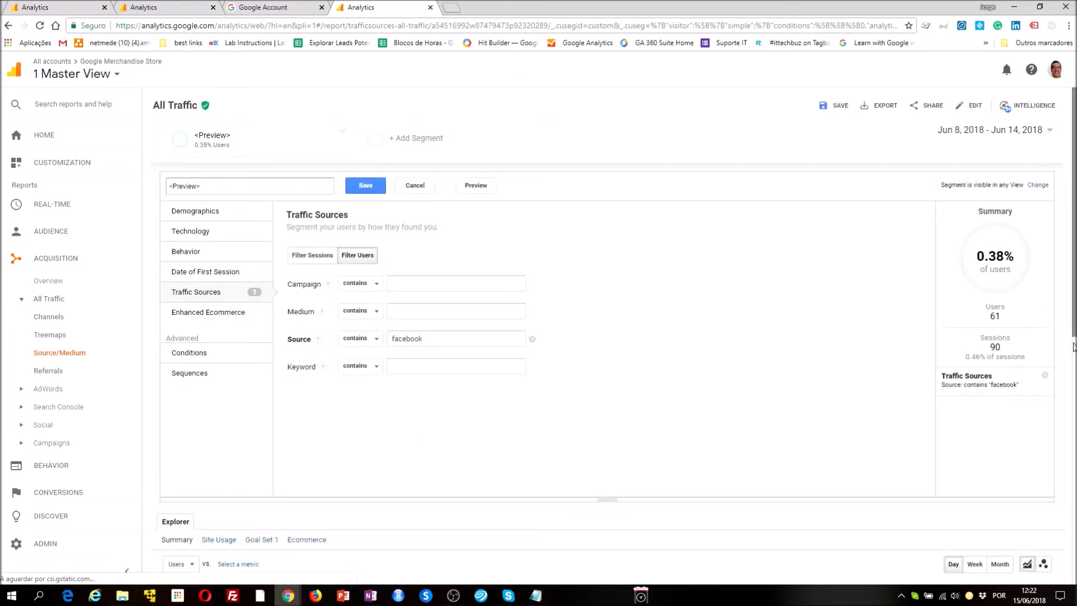
scroll(859, 409, down, 7)
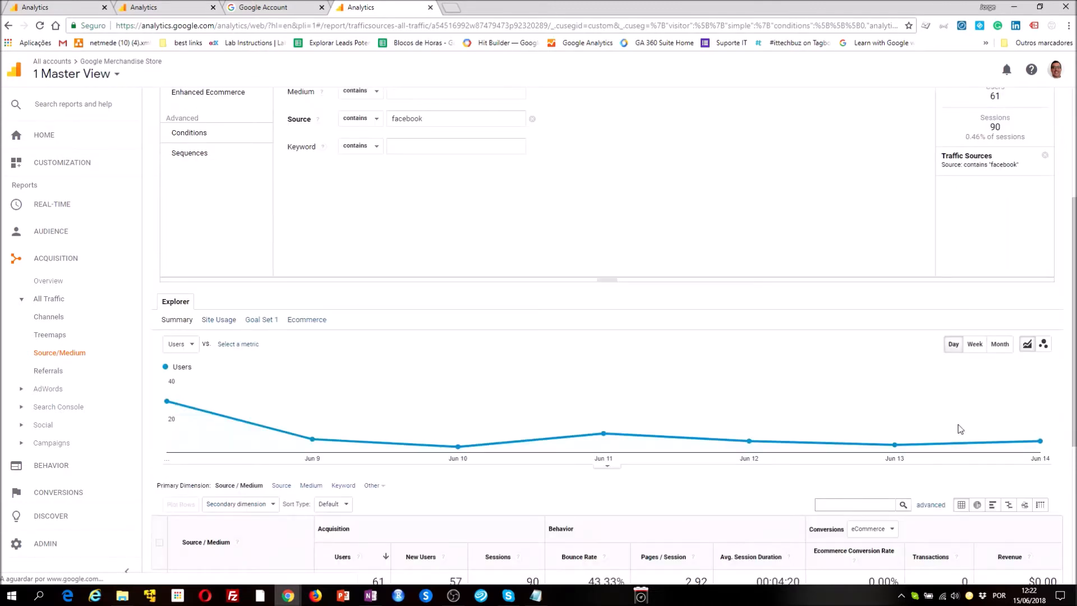
- Switch the Traffic Sources filter for Source contains facebook from user level to session level
scroll(946, 426, down, 2)
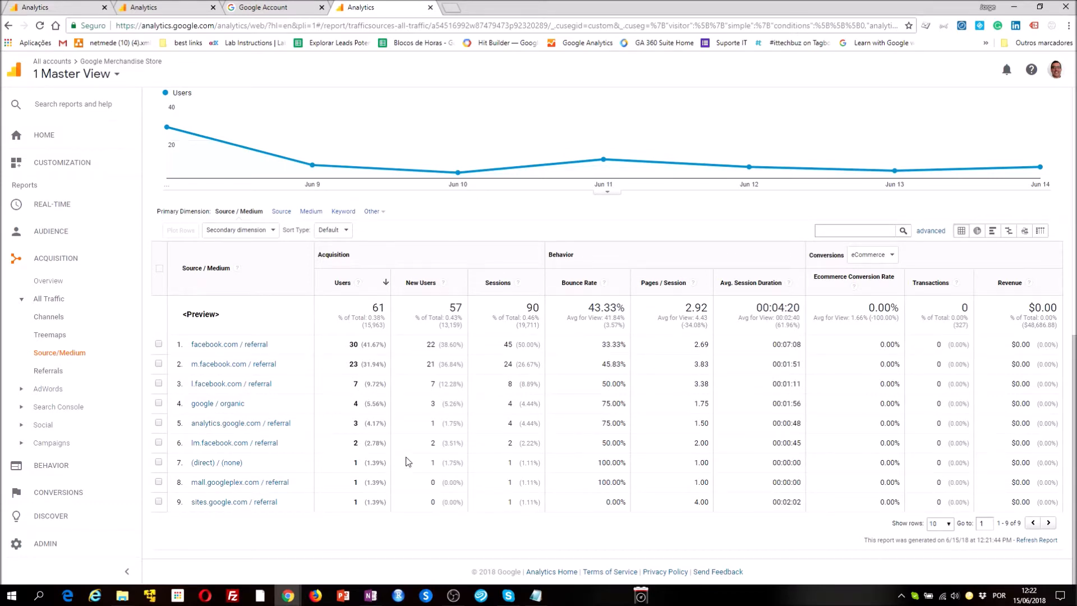
scroll(407, 461, up, 8)
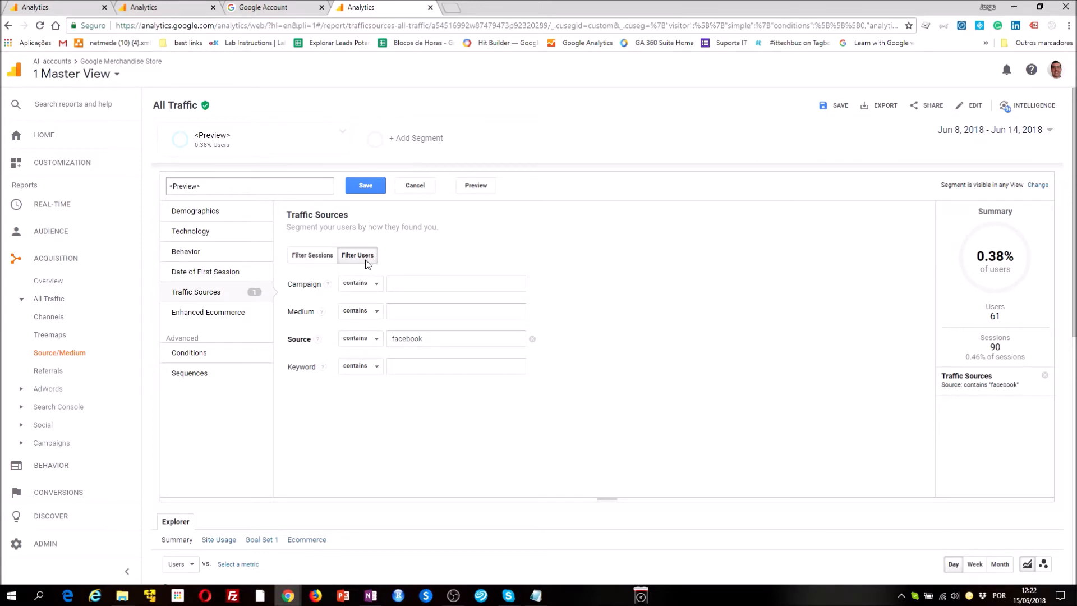
click(319, 263)
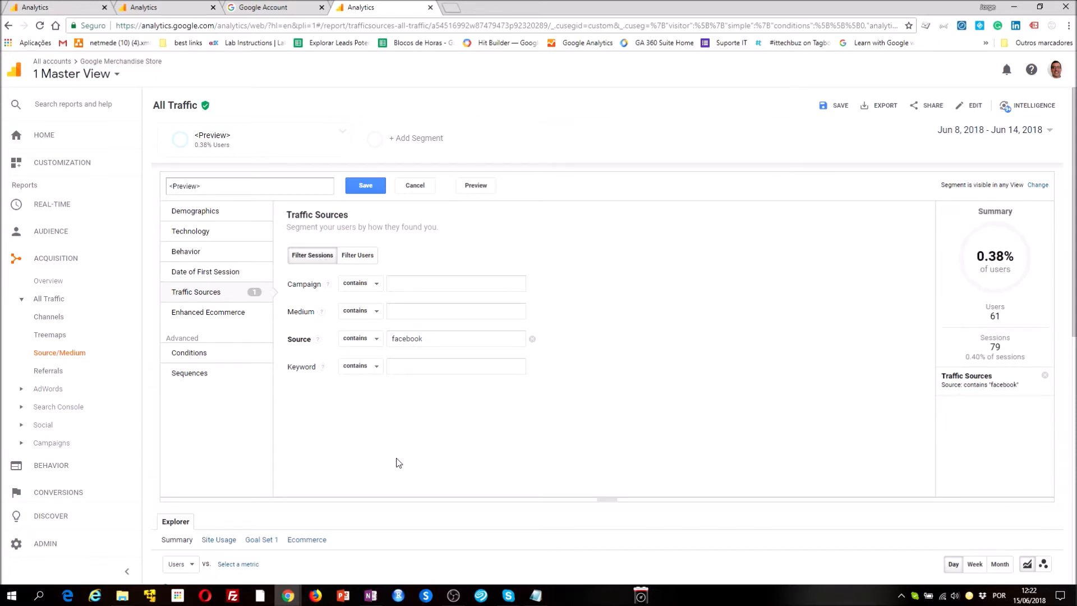
scroll(396, 449, down, 10)
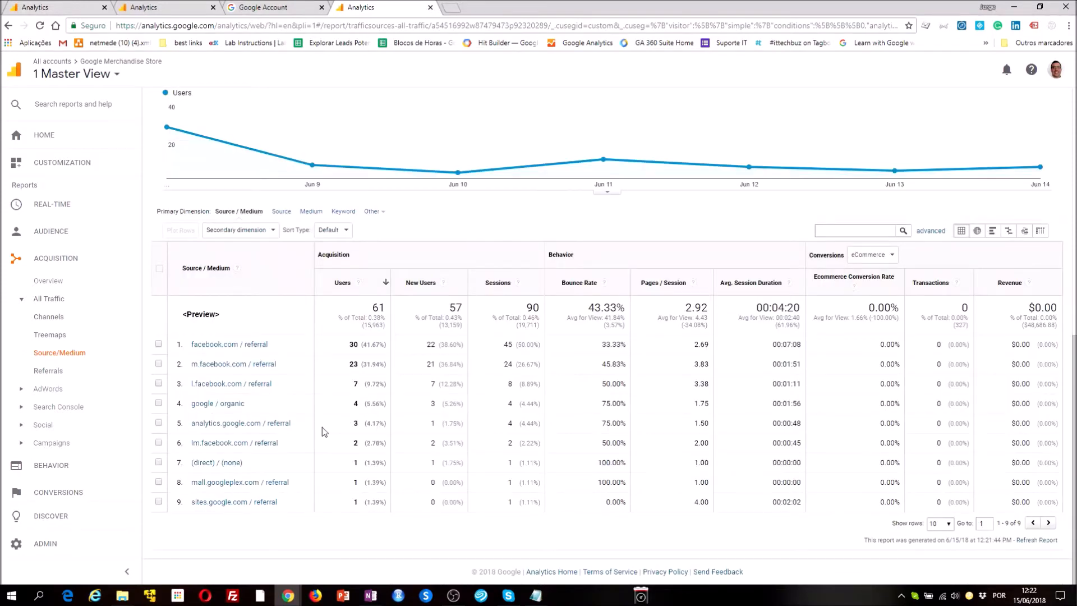
scroll(396, 298, up, 10)
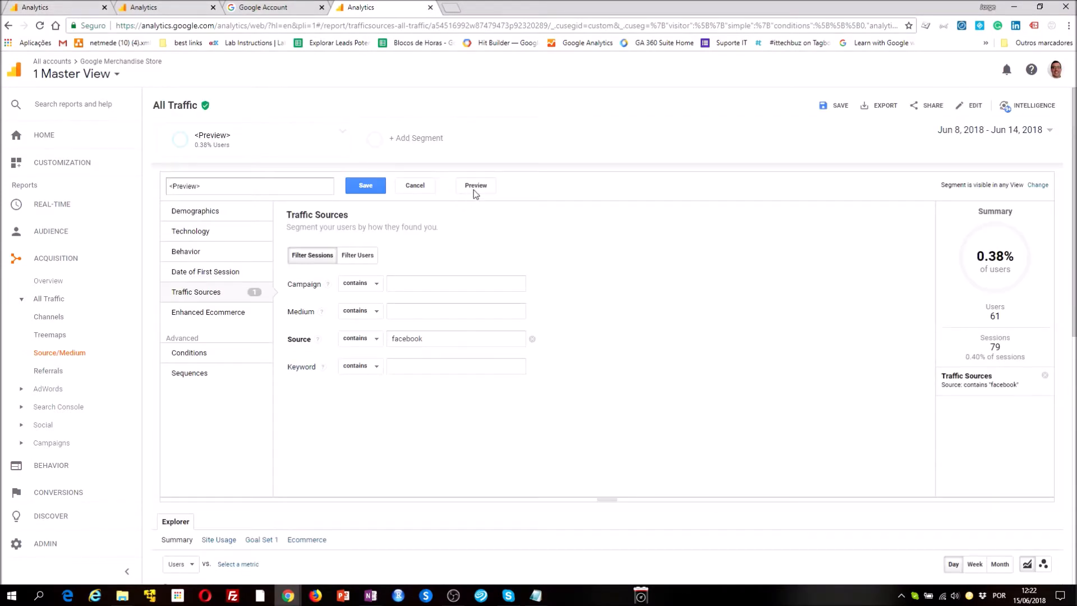
- Preview the session-level facebook segment and examine its sources in the Source/Medium report table
click(472, 187)
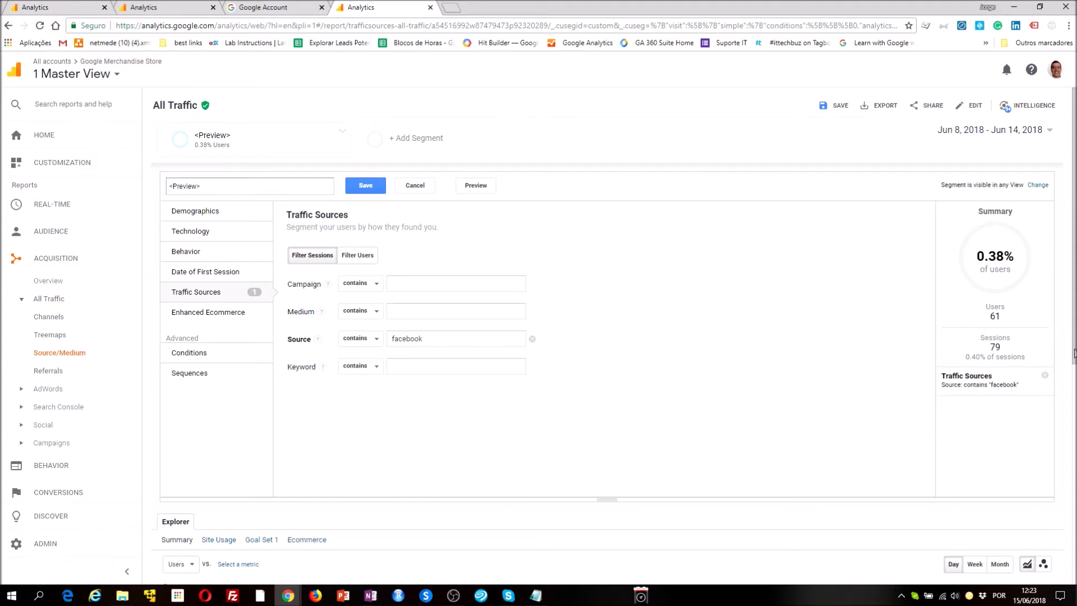
scroll(839, 421, down, 3)
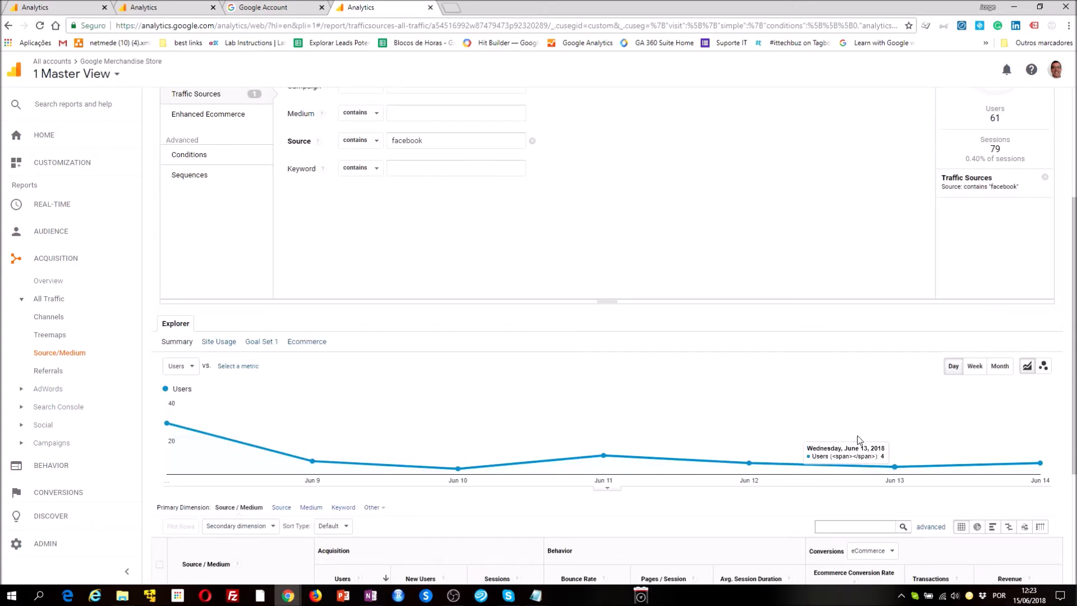
scroll(850, 442, down, 3)
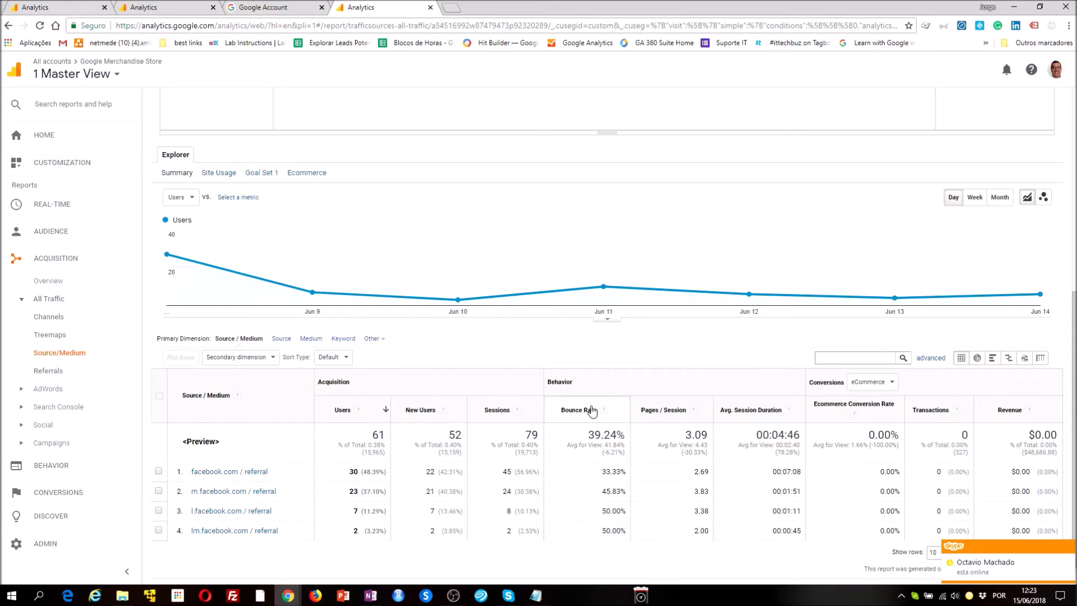
click(1066, 549)
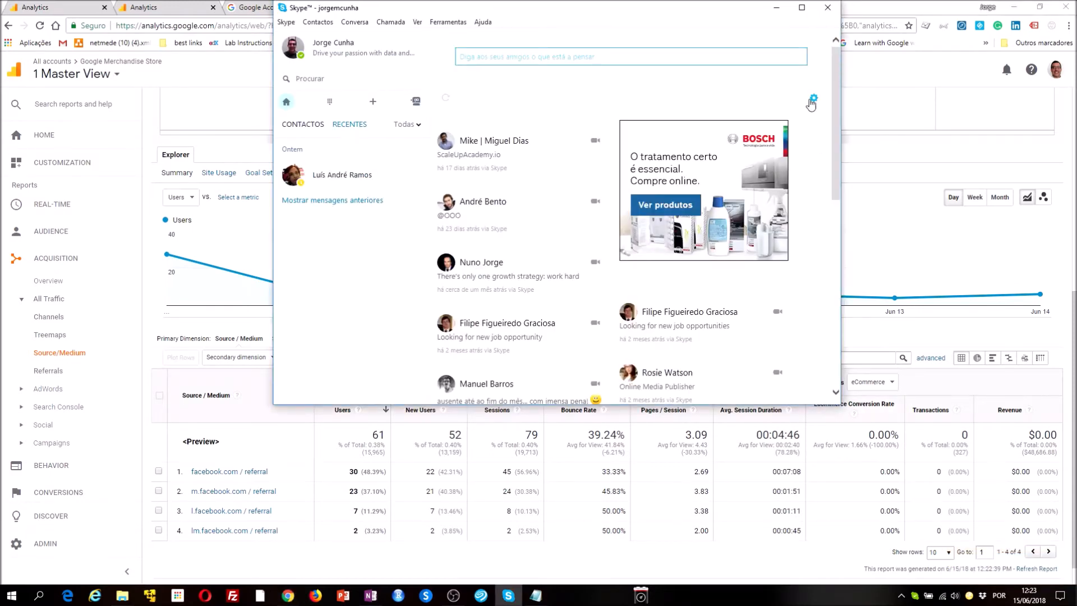
click(827, 7)
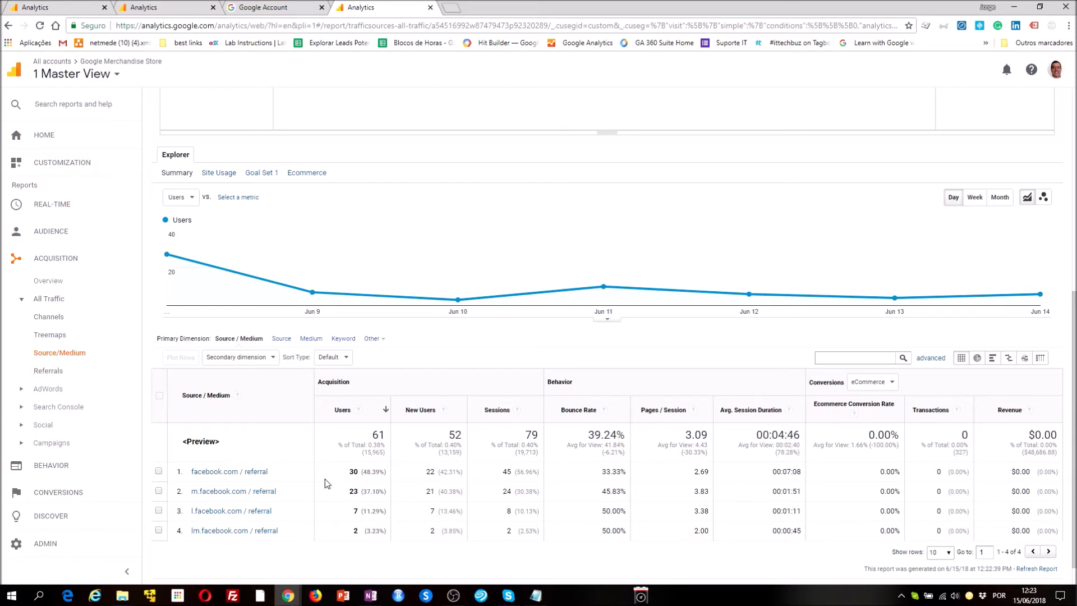
scroll(327, 484, up, 6)
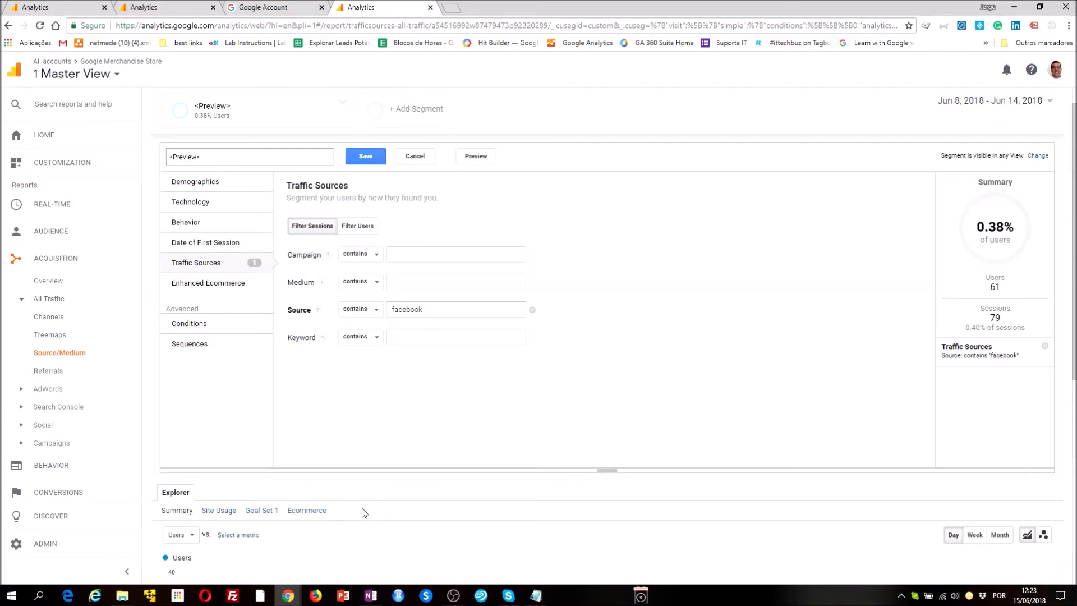